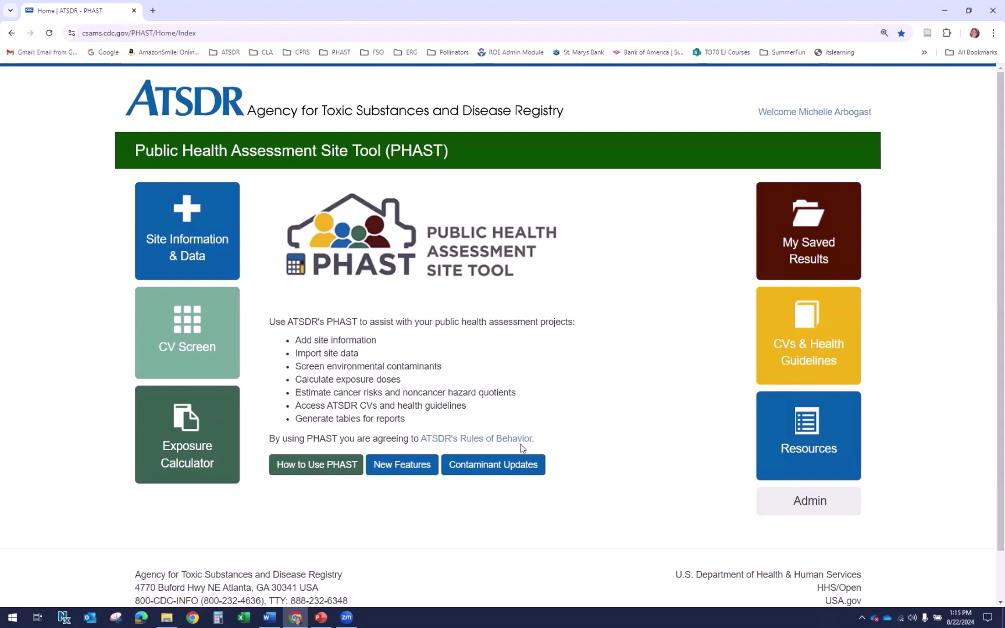
Step: Show the Site Information and Site Data choices from the Site Information & Data tile
click(189, 246)
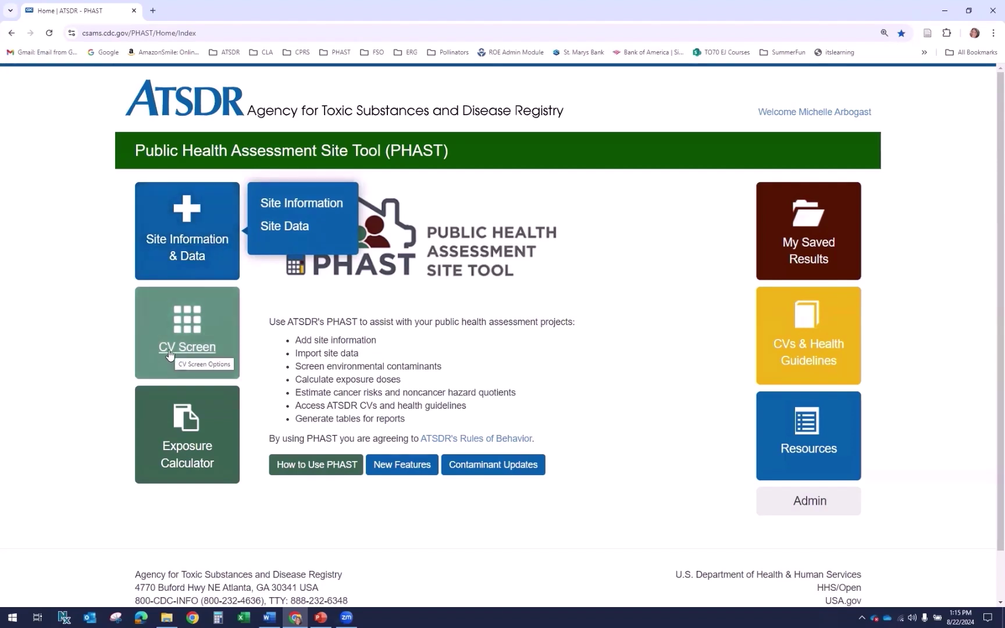
Step: Display the CV Screen flyout listing Water, Soil/Sediment, Air and Soil Vapor Intrusion
click(194, 354)
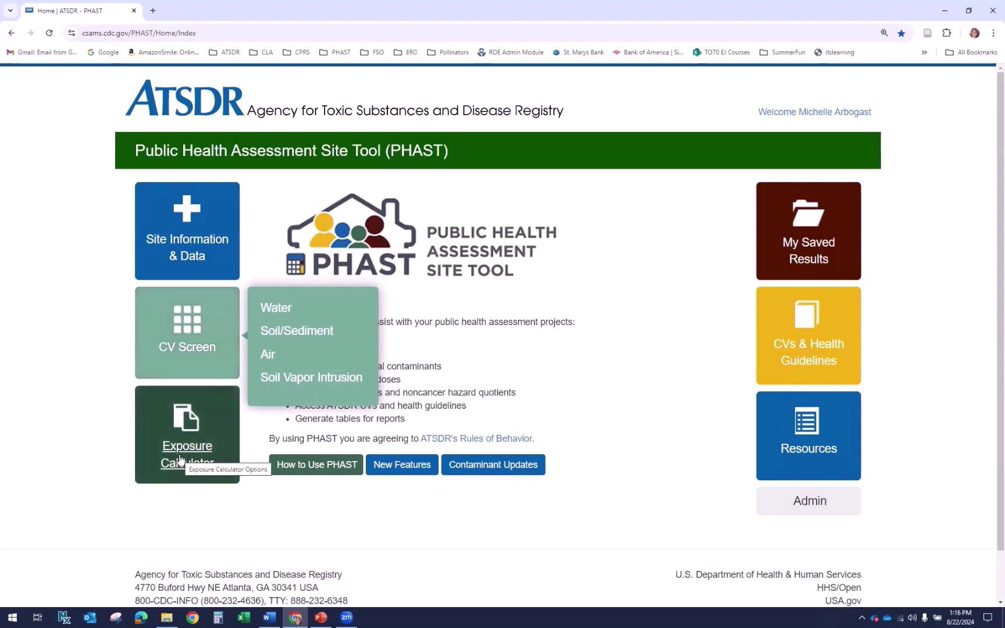
mouse_move(180, 460)
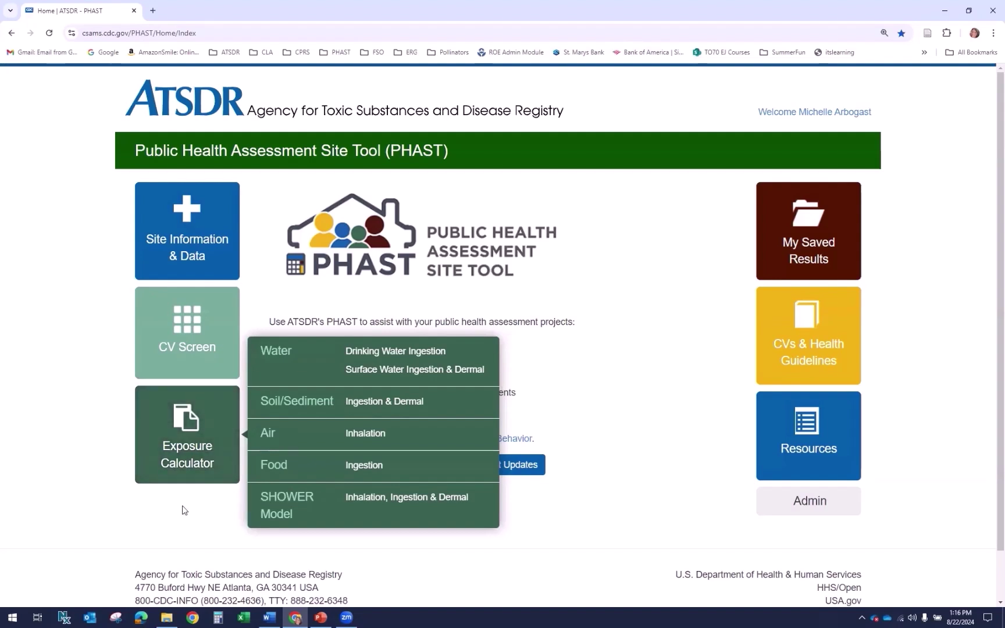
Step: Reveal the Saved Scenario and Saved Import options under the My Saved Results tile
click(825, 250)
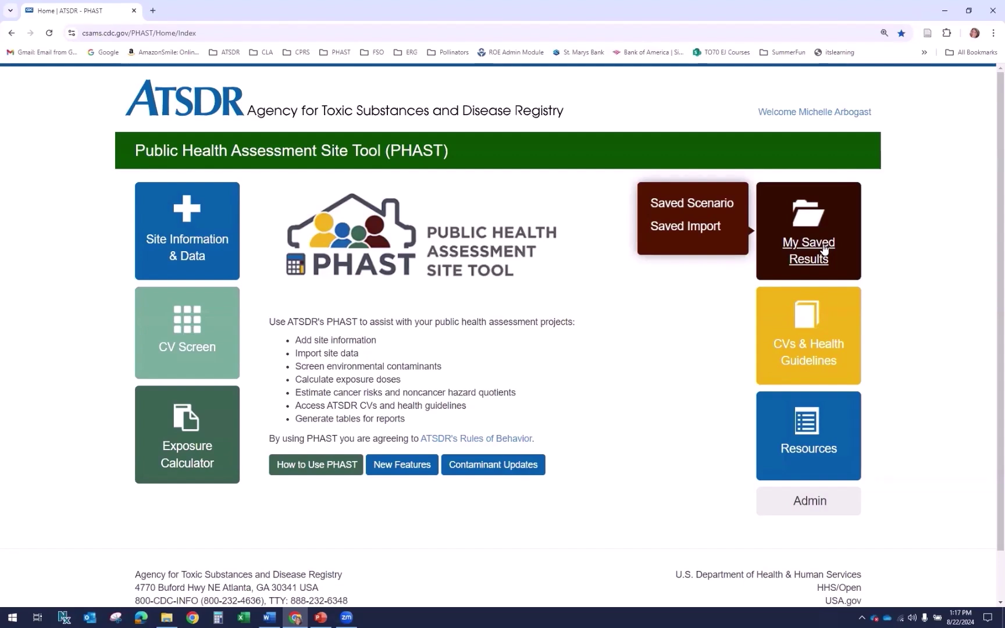
Step: Reload the PHAST home page and go to the Resources page
click(50, 36)
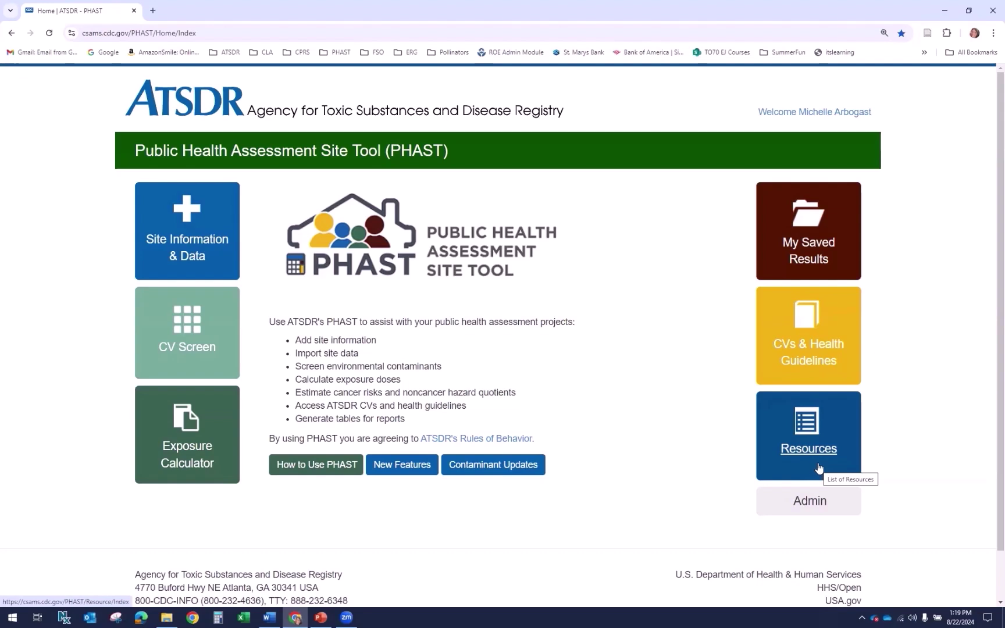
click(807, 453)
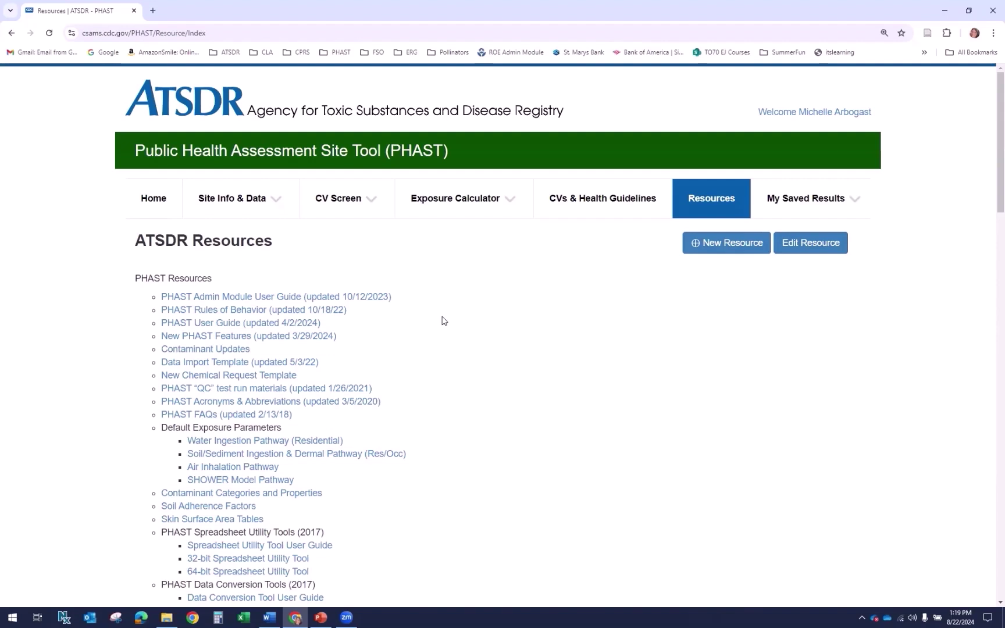
Step: Download the PHAST User Guide (updated 4/2/2024) and view it in Word
click(210, 331)
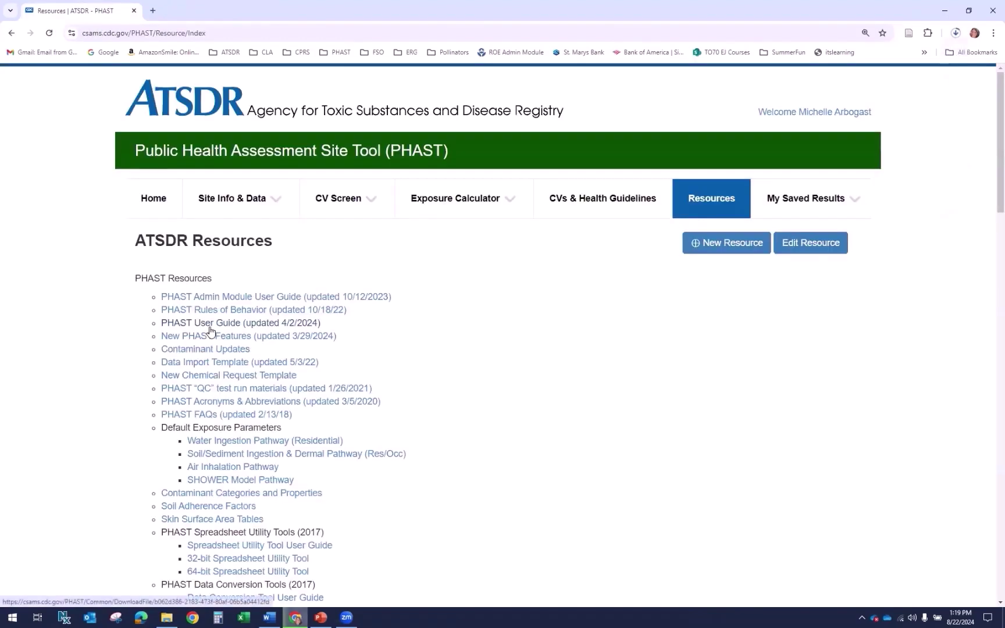
click(276, 618)
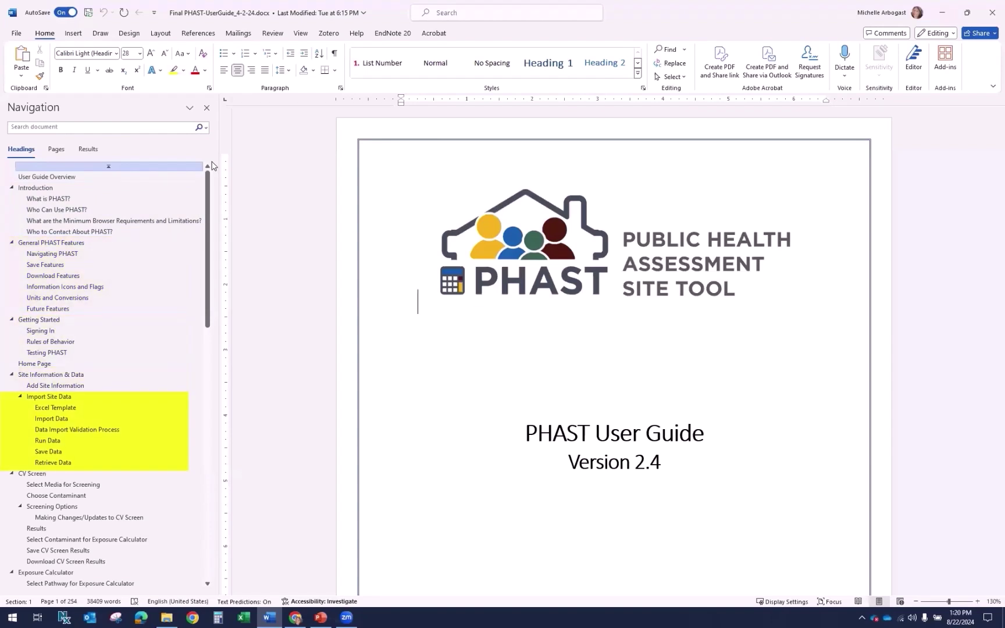
Step: Scroll the User Guide headings down to the SHOWER Model, then return to the browser's Resources page
drag(212, 189, 216, 333)
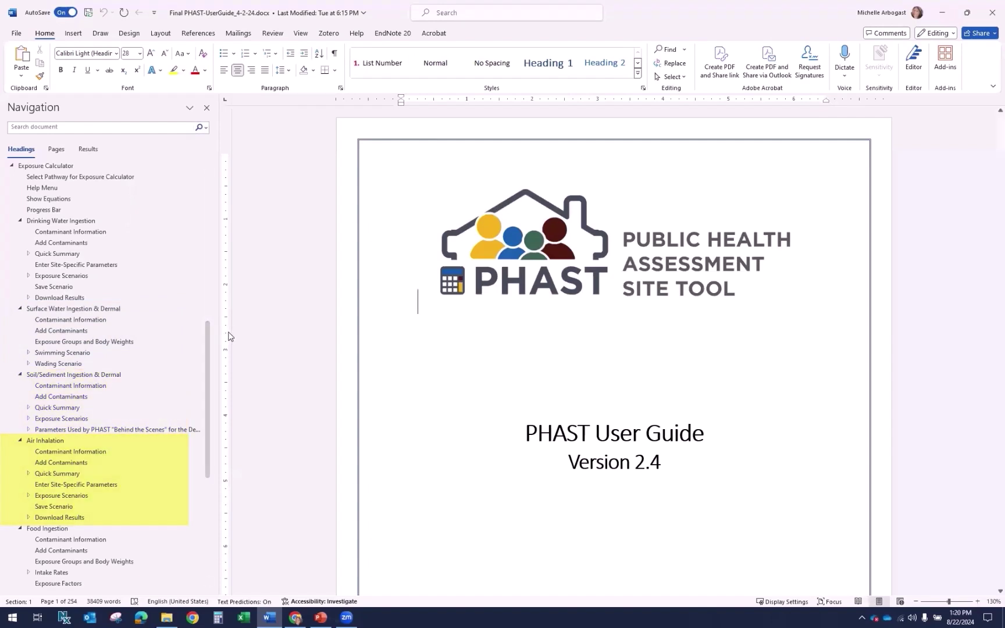
drag(208, 337, 206, 395)
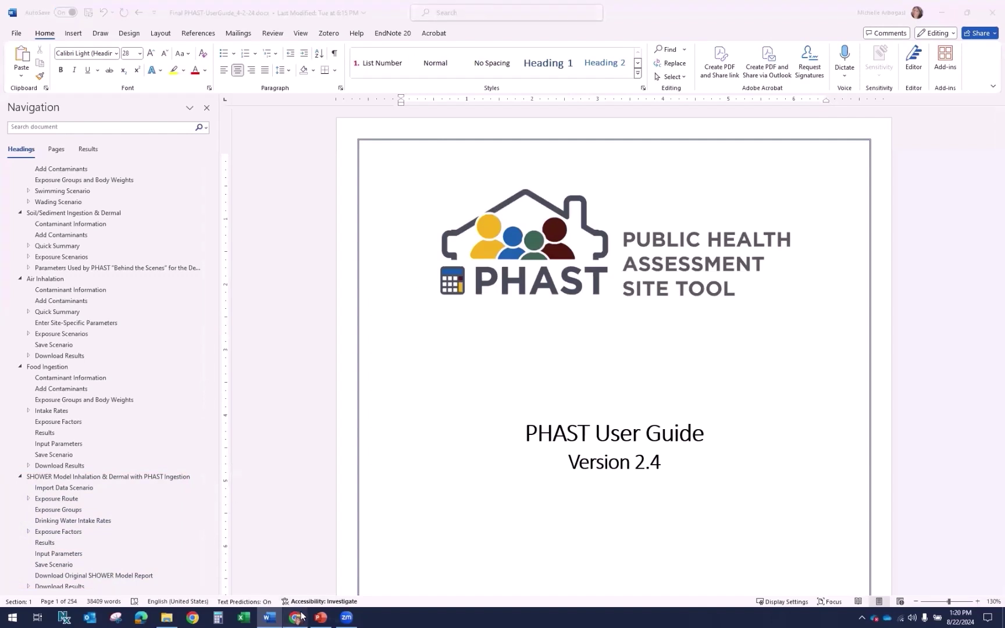
click(296, 617)
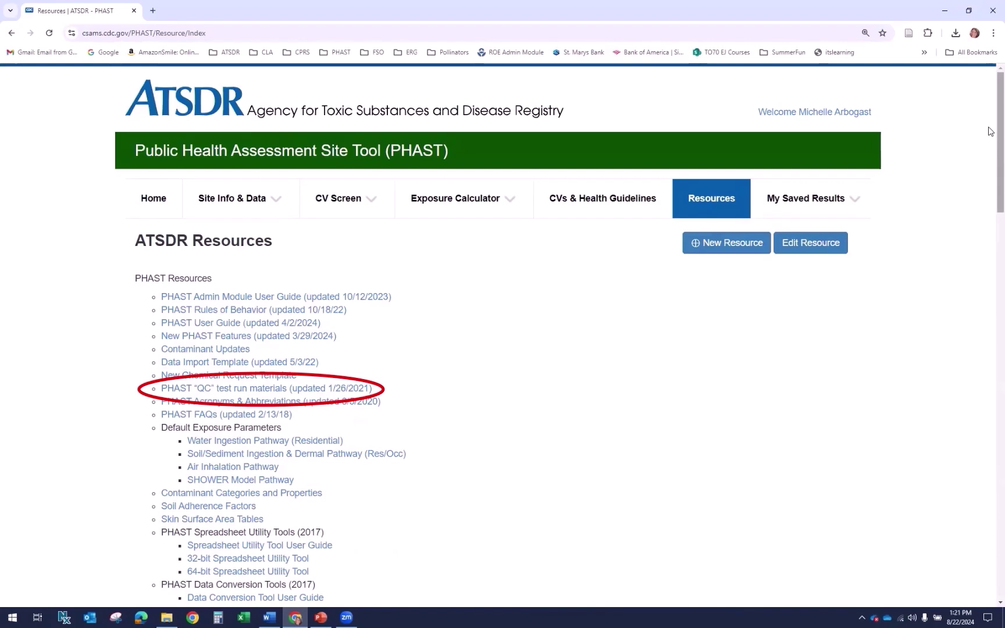
Step: Scroll through the rest of the Resources list, then go back to the PHAST home page
scroll(990, 174, down, 3)
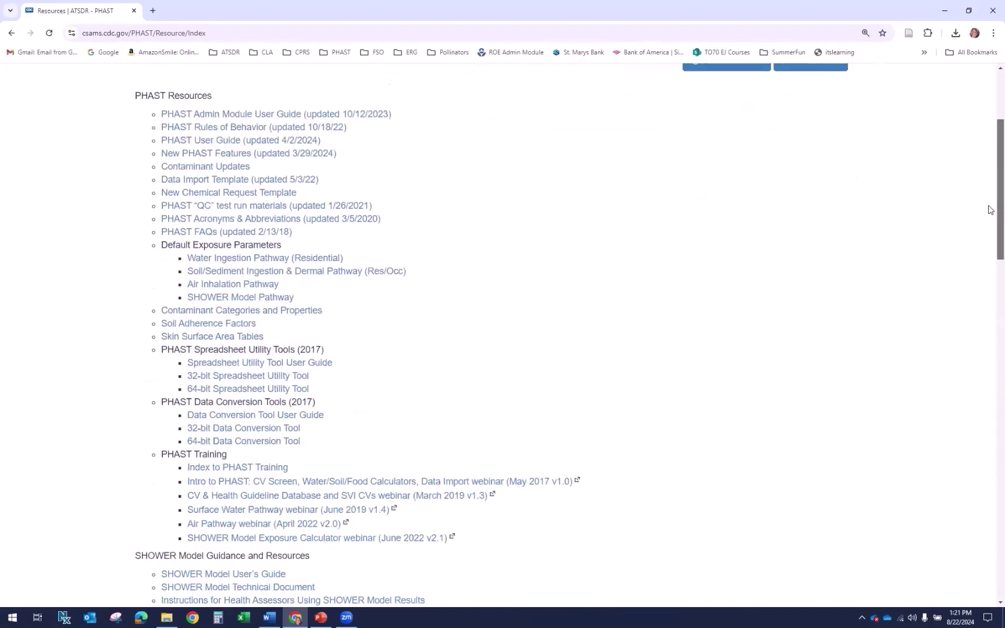
scroll(990, 285, down, 8)
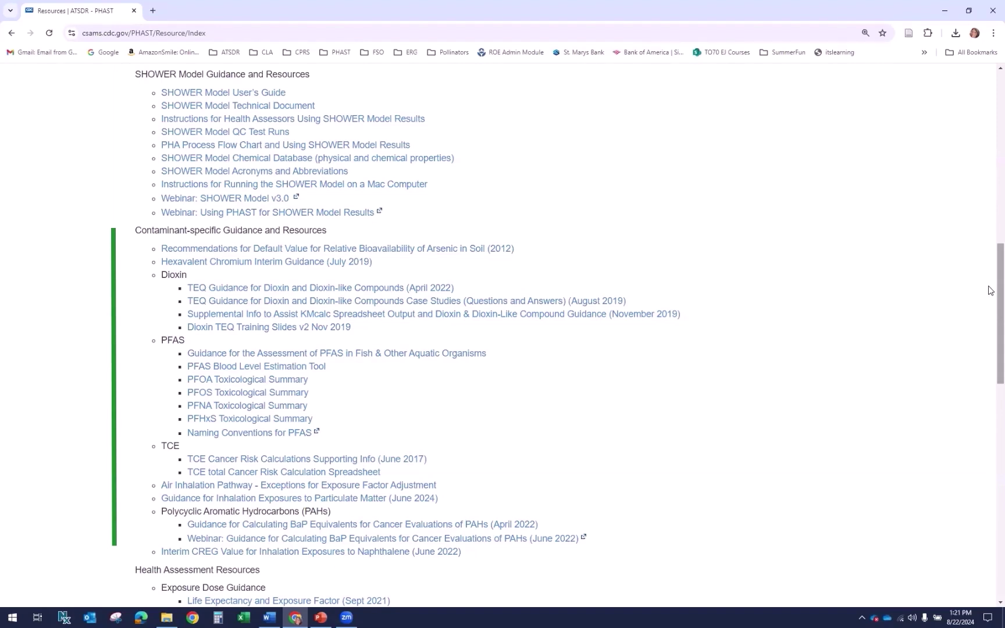
drag(990, 291, 990, 407)
scroll(990, 406, down, 1)
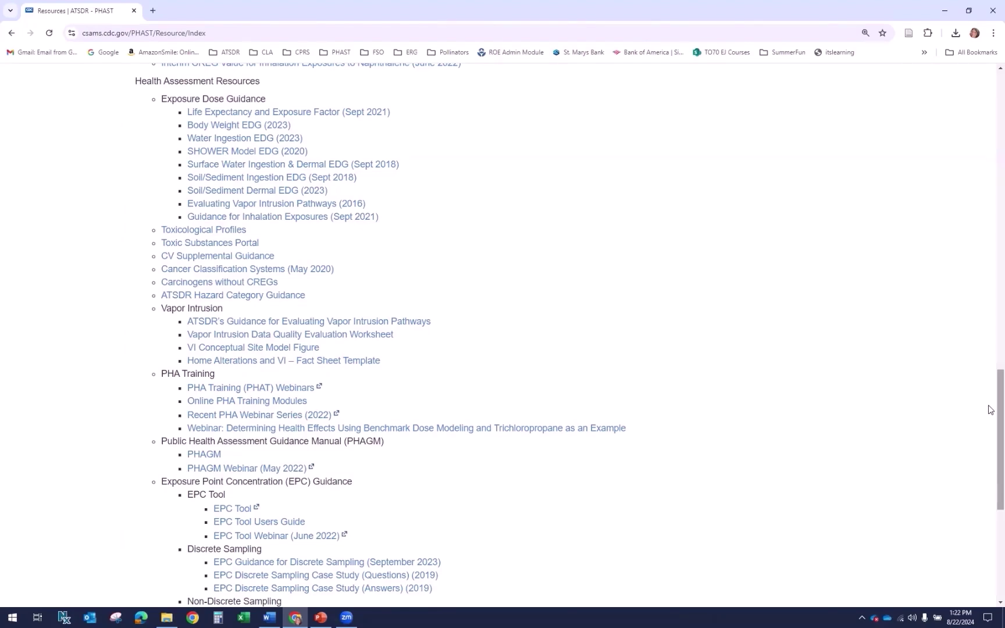
scroll(989, 409, up, 20)
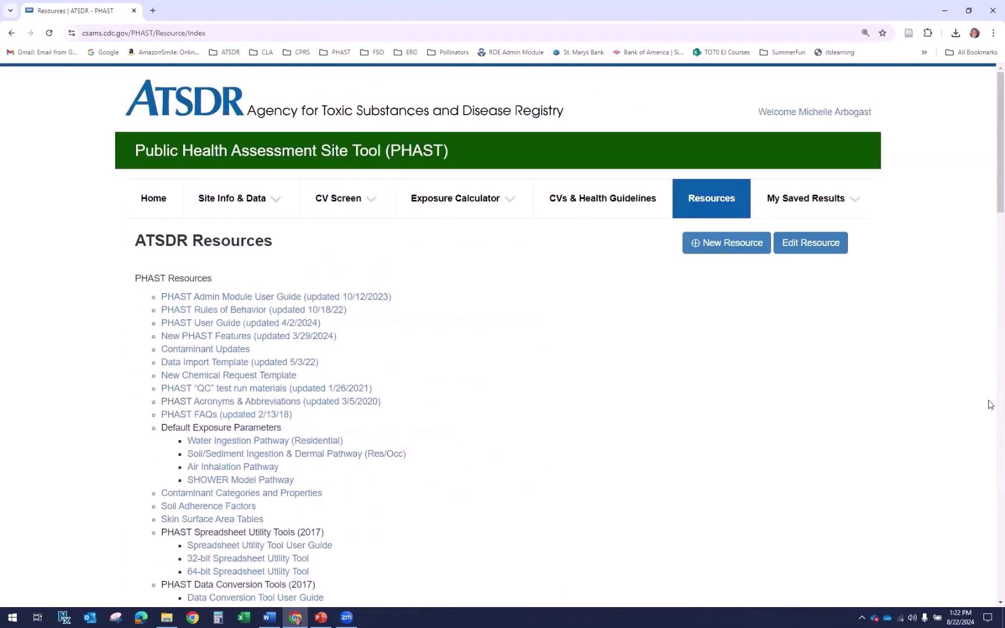
click(151, 199)
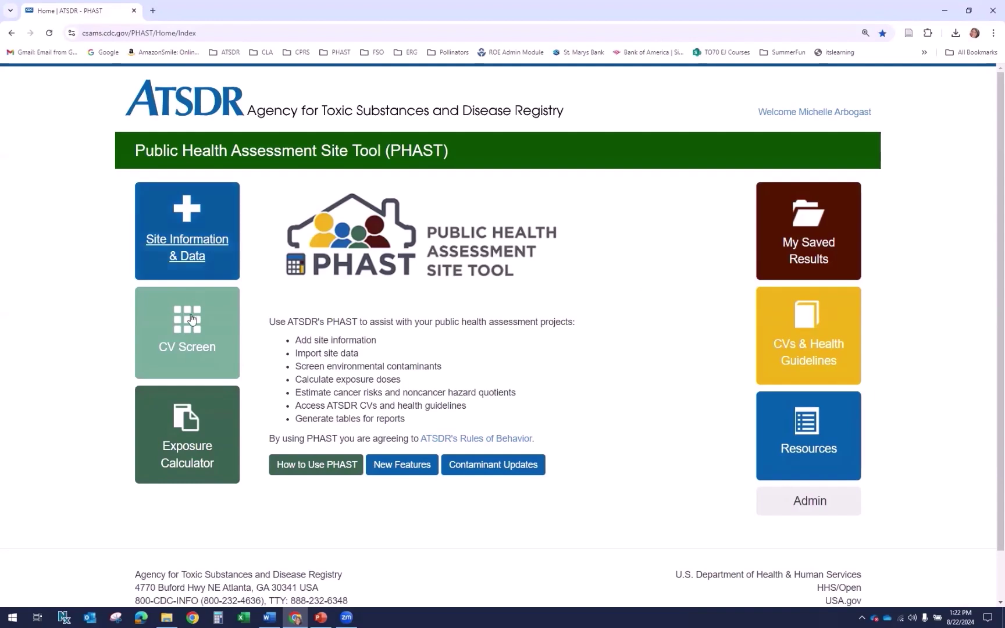
Step: Choose Water from the CV Screen tile to reach the CV Screen: Water page
click(183, 350)
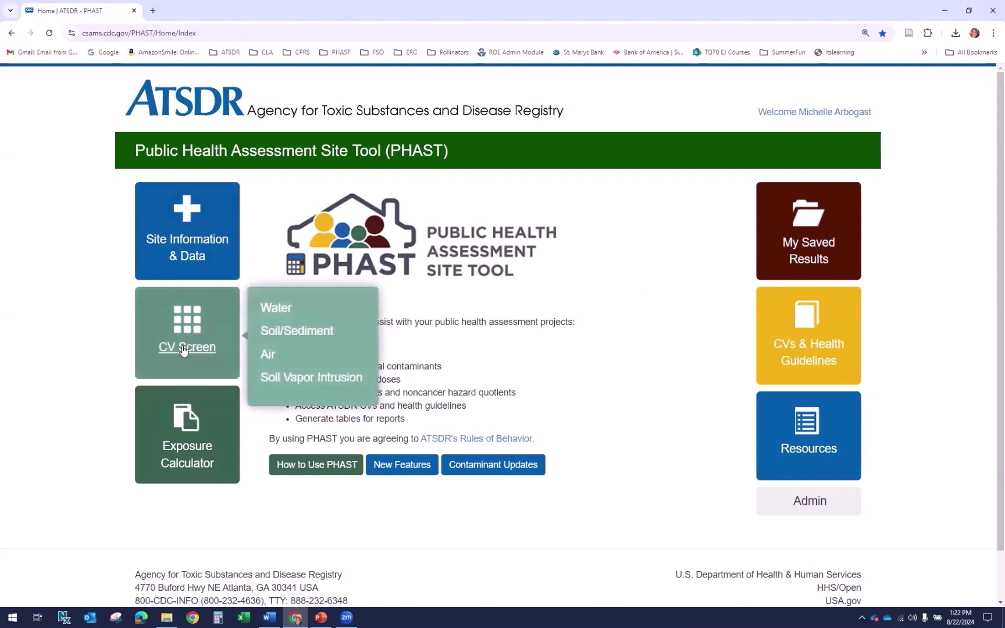
click(282, 309)
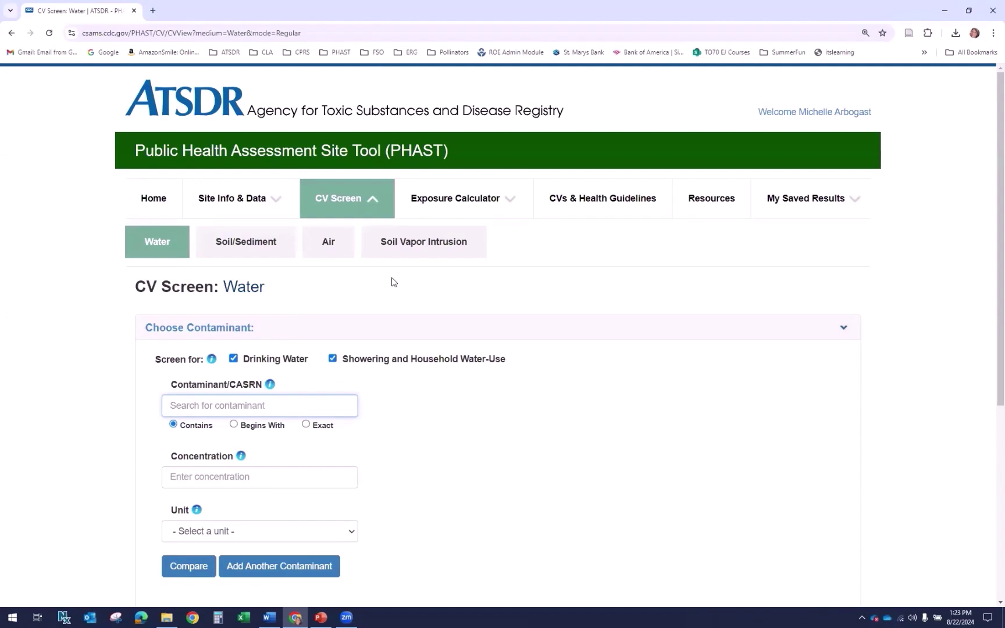
Step: Pick the Soil/Sediment Ingestion & Dermal calculator from the Exposure Calculator menu
click(476, 201)
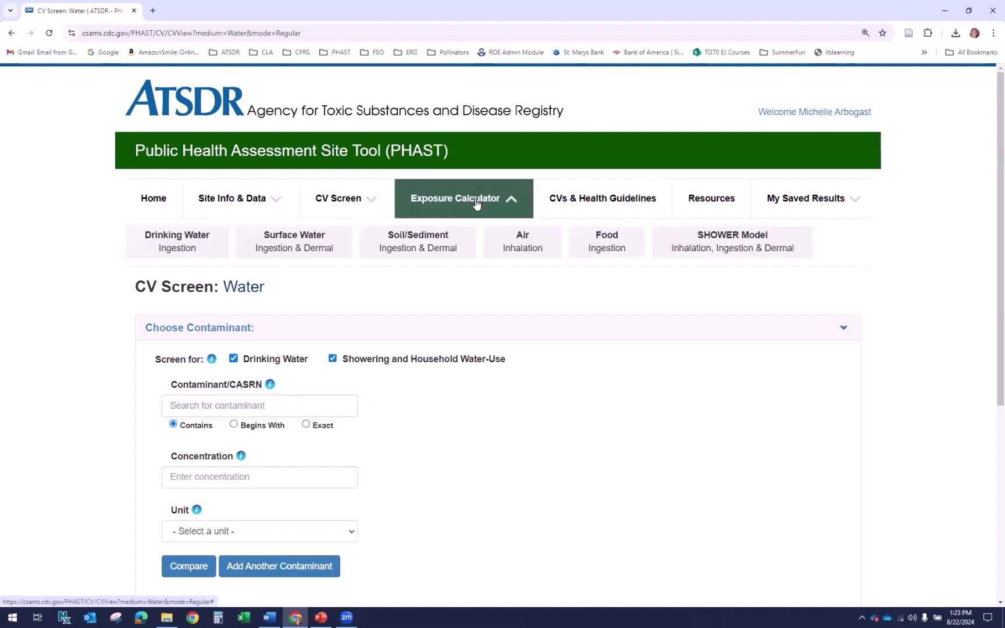
click(422, 245)
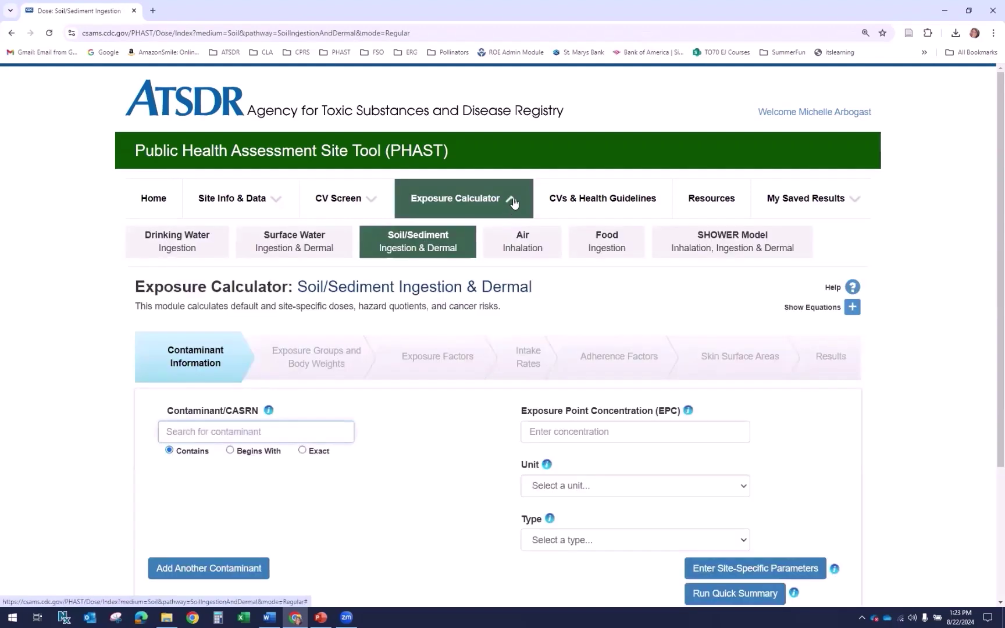
click(514, 201)
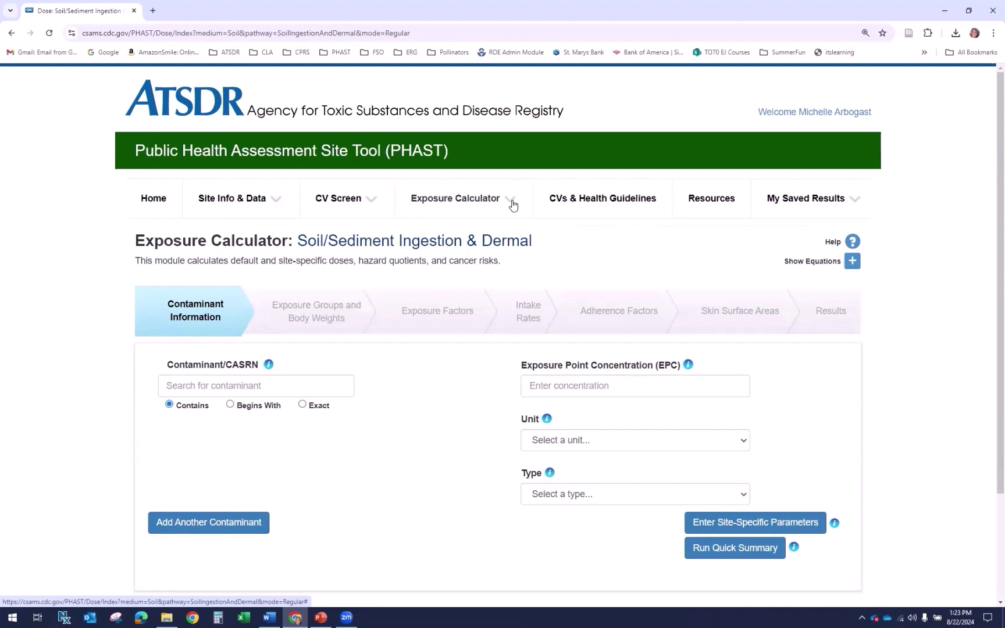
Step: Enter Arsenic (7440-38-2) as the contaminant, then head Home, triggering the Leave site warning
click(208, 386)
text(arsenic)
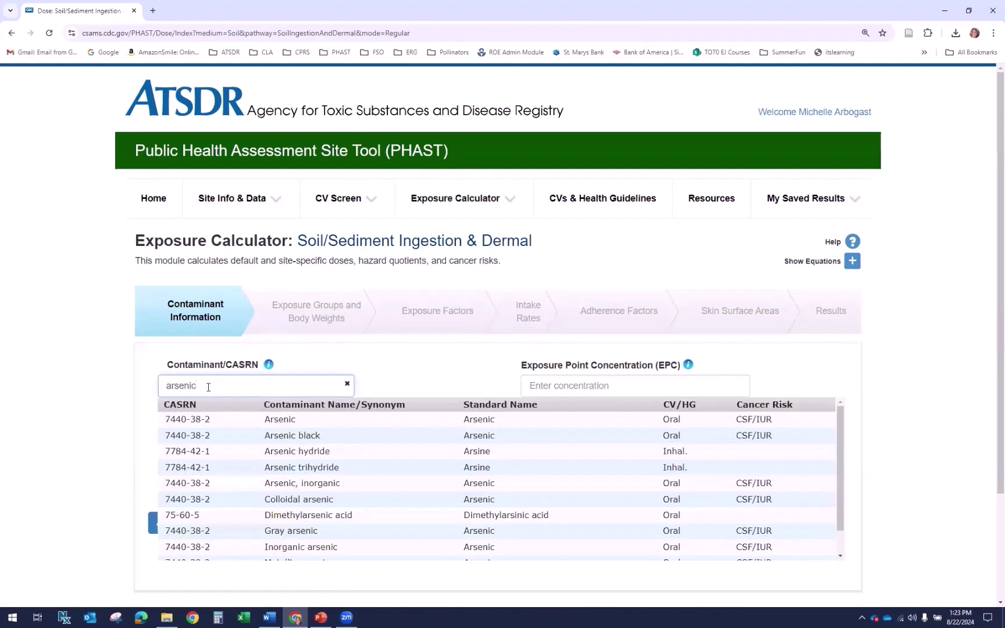
click(224, 425)
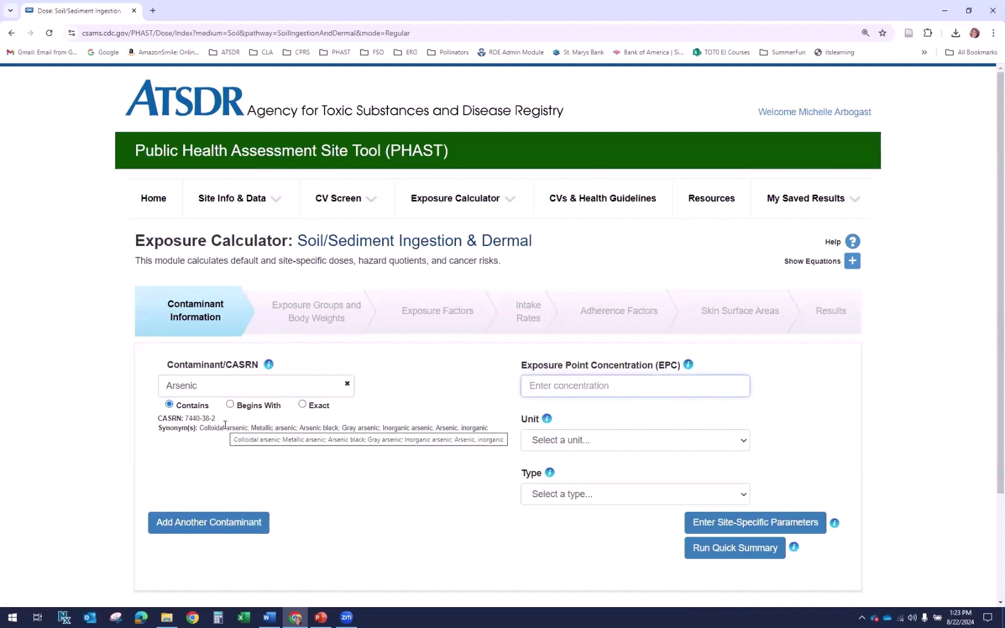
click(151, 200)
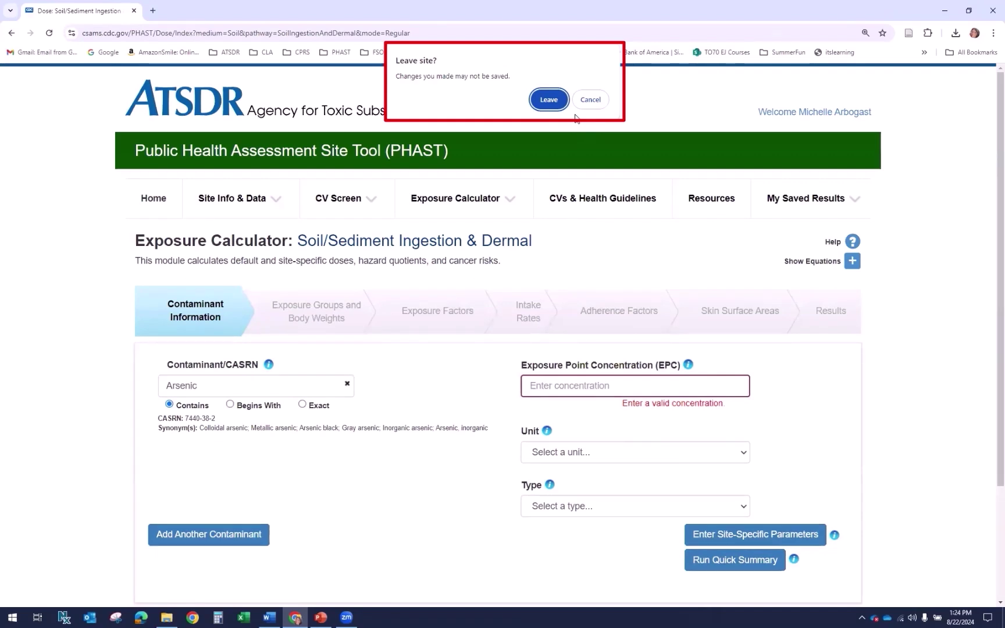
Step: Leave the unsaved calculator page and open the Saved Scenario list under My Saved Results
click(546, 110)
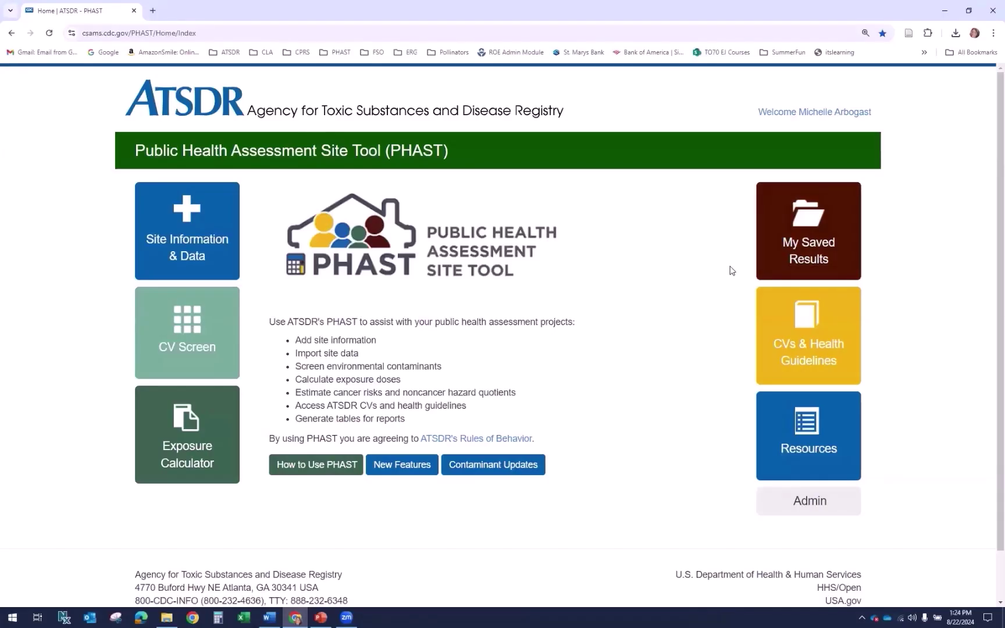
click(800, 256)
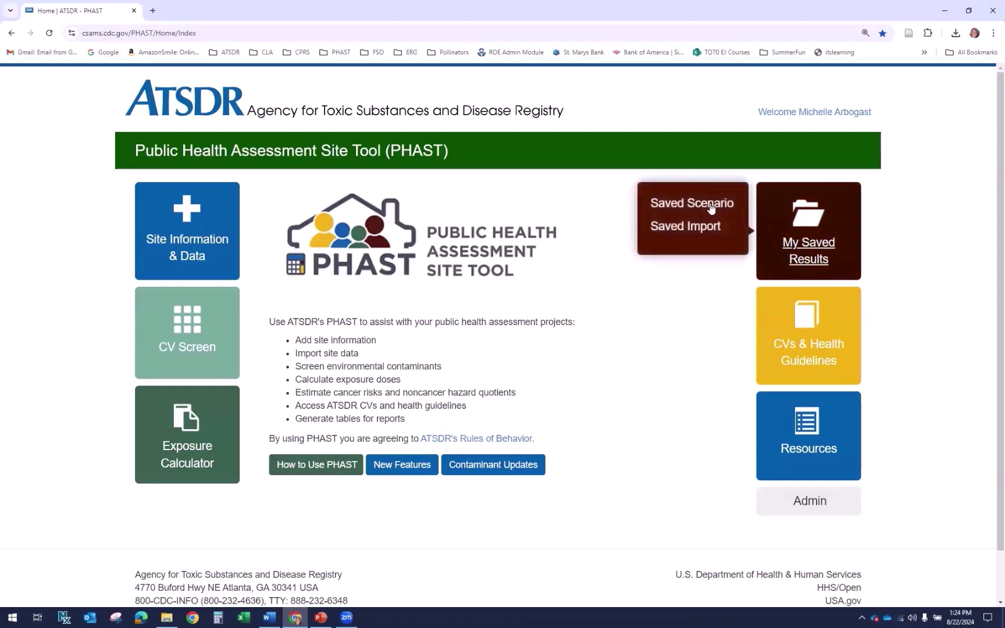
click(711, 208)
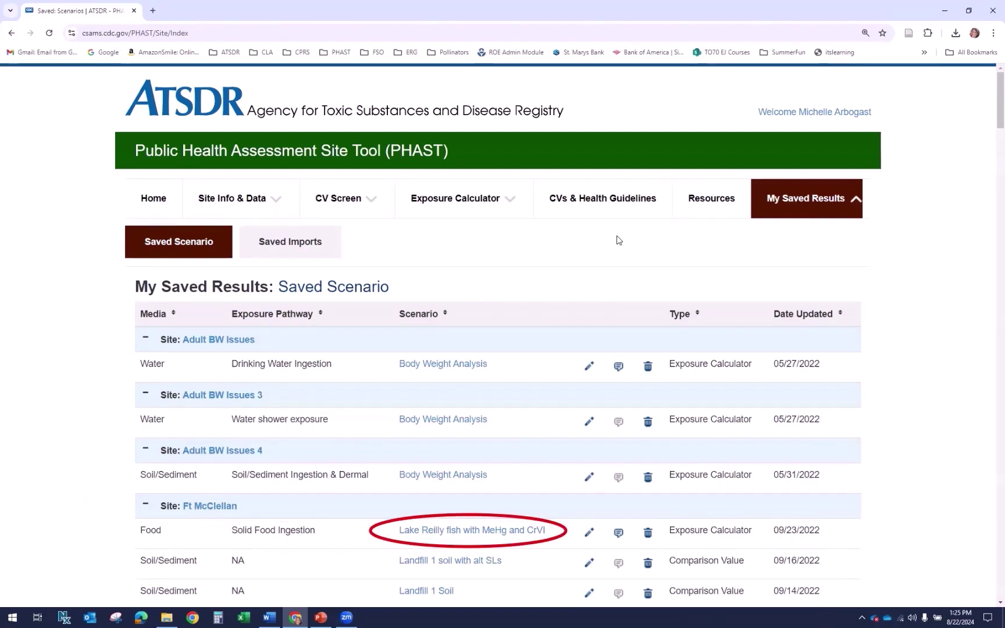
Step: Open the 'Lake Reilly fish with MeHg and CrVI' food scenario from the Saved Scenario table
click(438, 529)
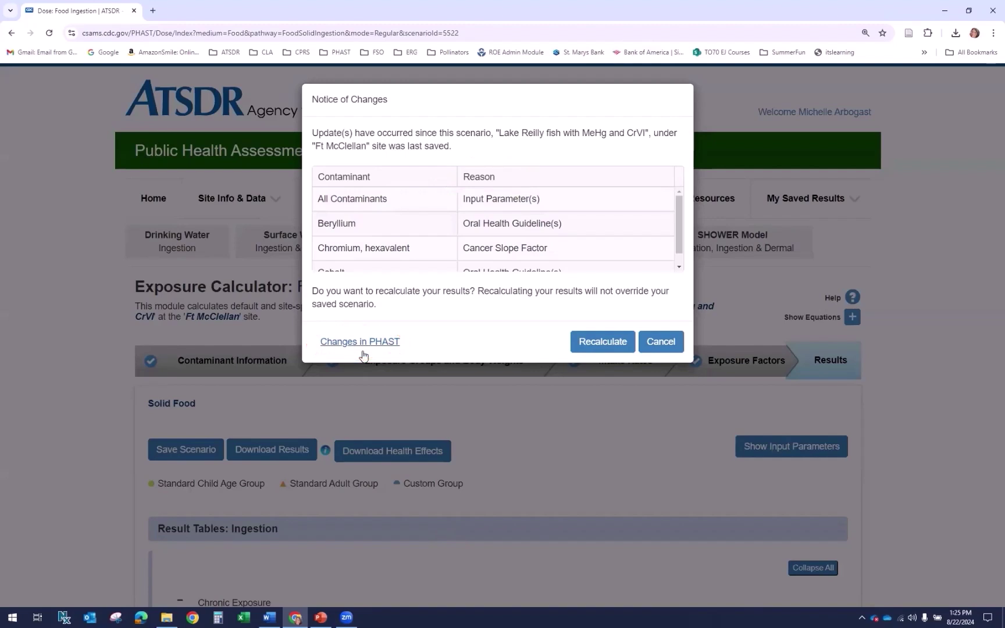
Step: Cancel the Notice of Changes without recalculating, then view the Saved Imports list of Iowa-Nebraska datasets
click(648, 341)
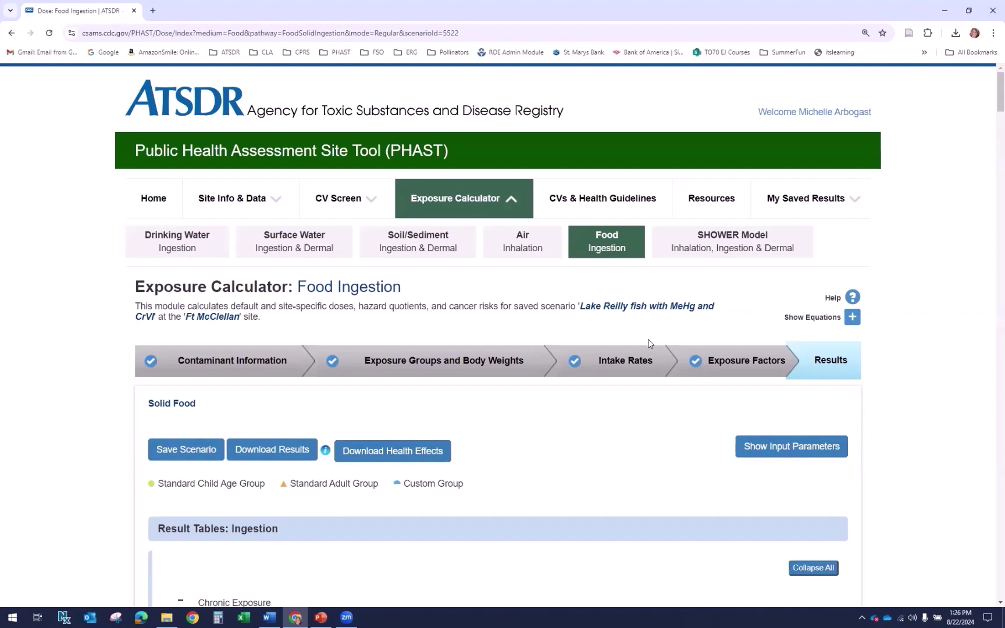
click(826, 200)
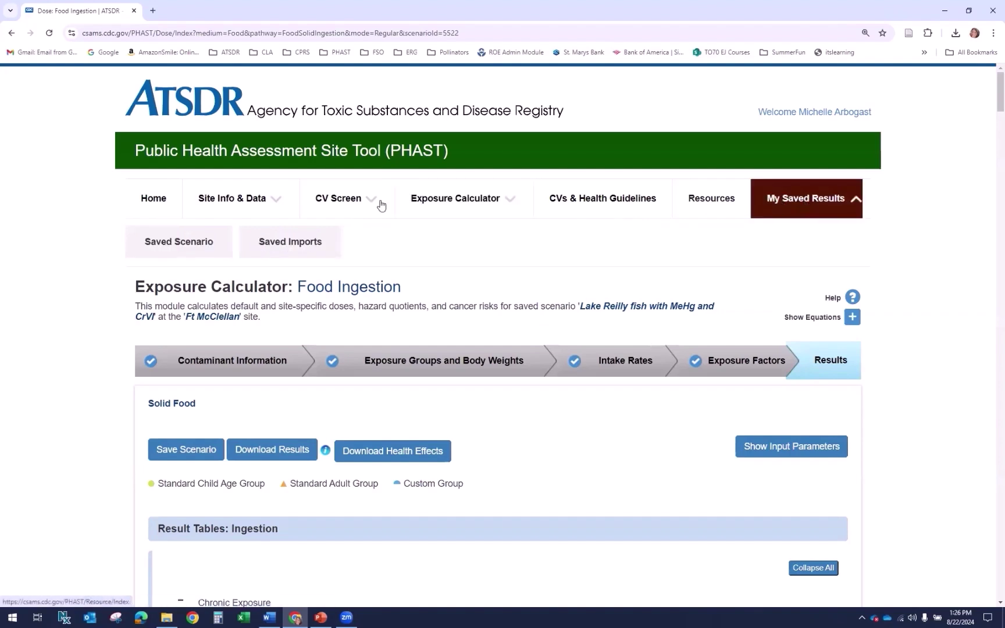
click(282, 247)
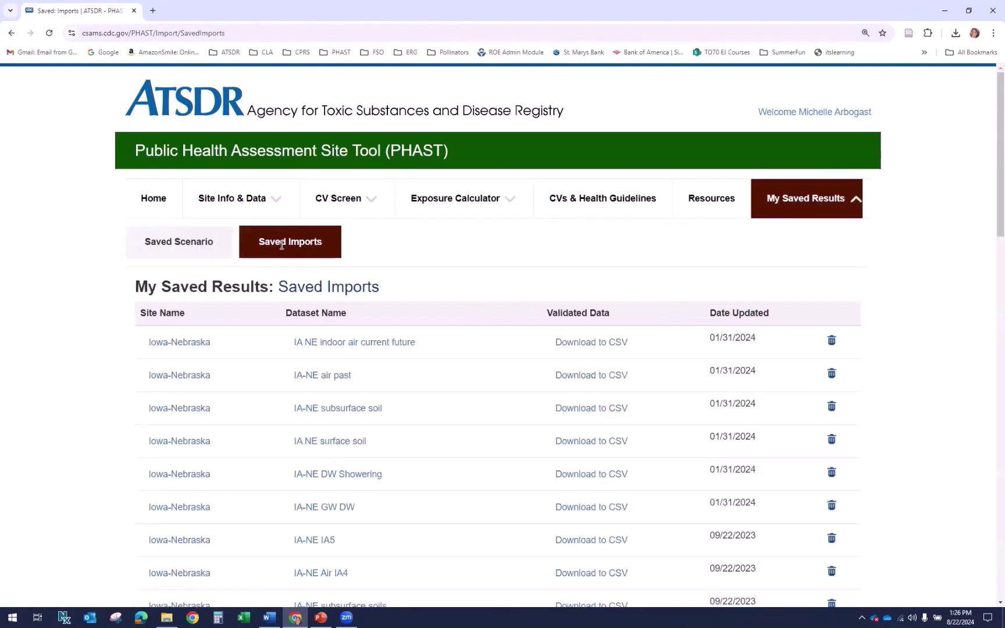